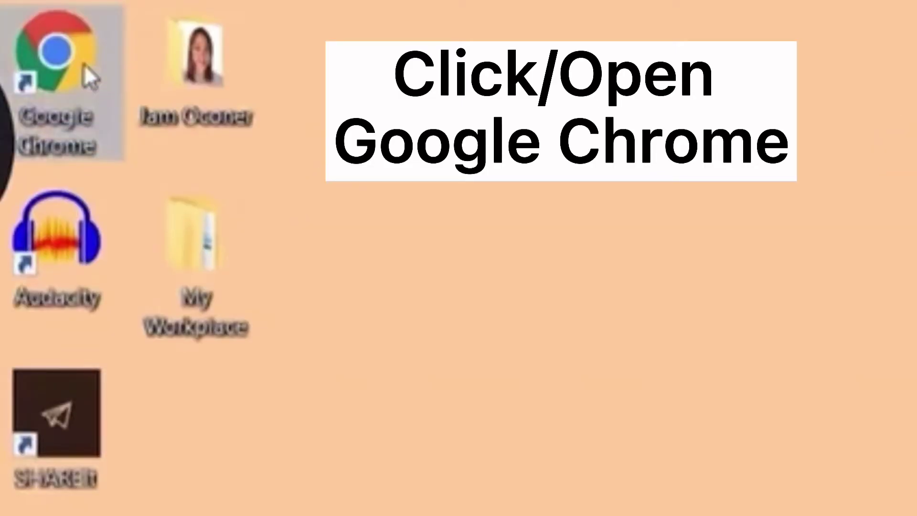
- Launch Google Chrome in a maximized window using the Workplace profile
double_click(84, 65)
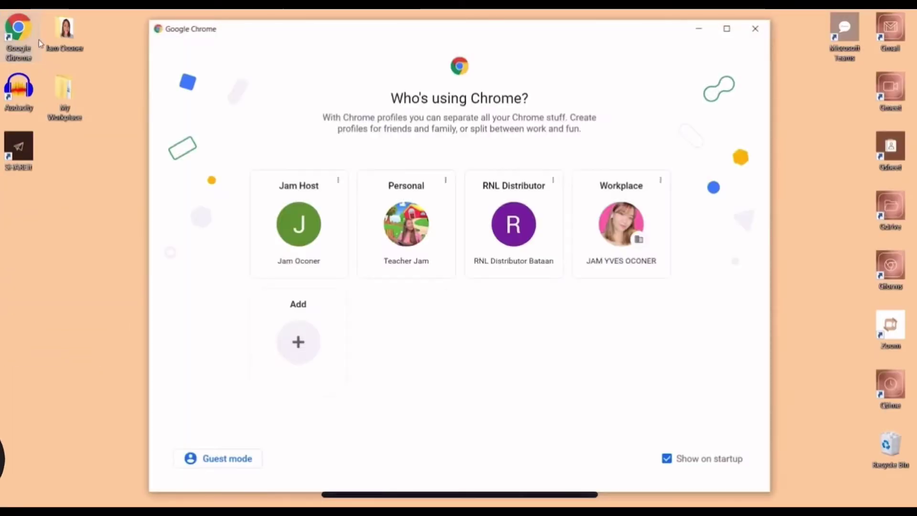
click(726, 29)
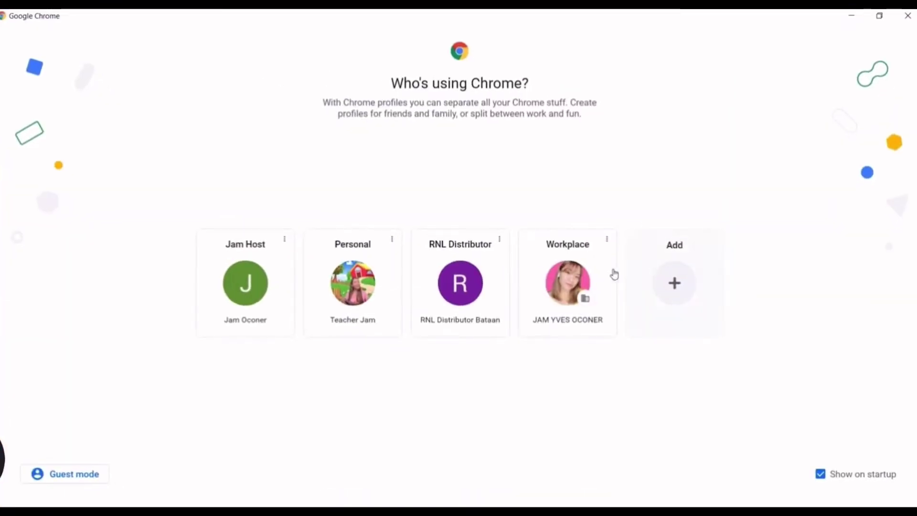
click(575, 287)
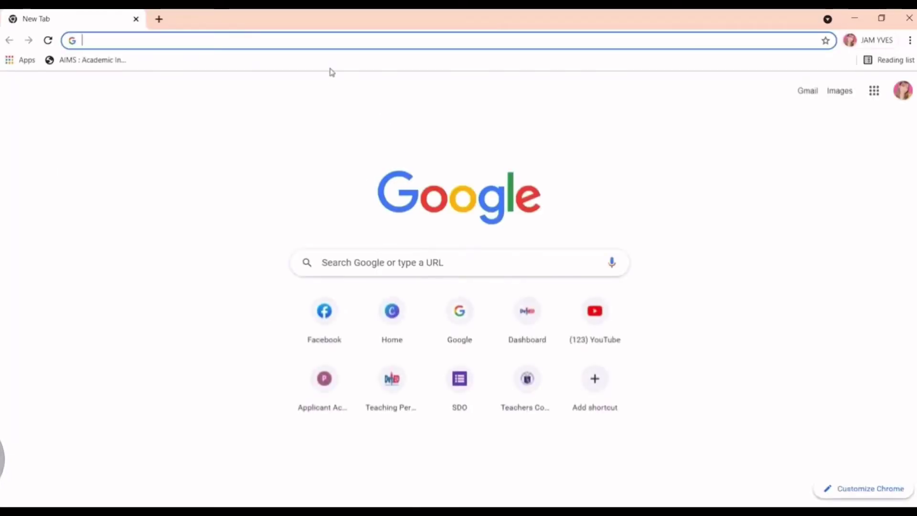
- Go to lis.deped.gov.ph and sign in with the account credentials already filled in
text(LIS)
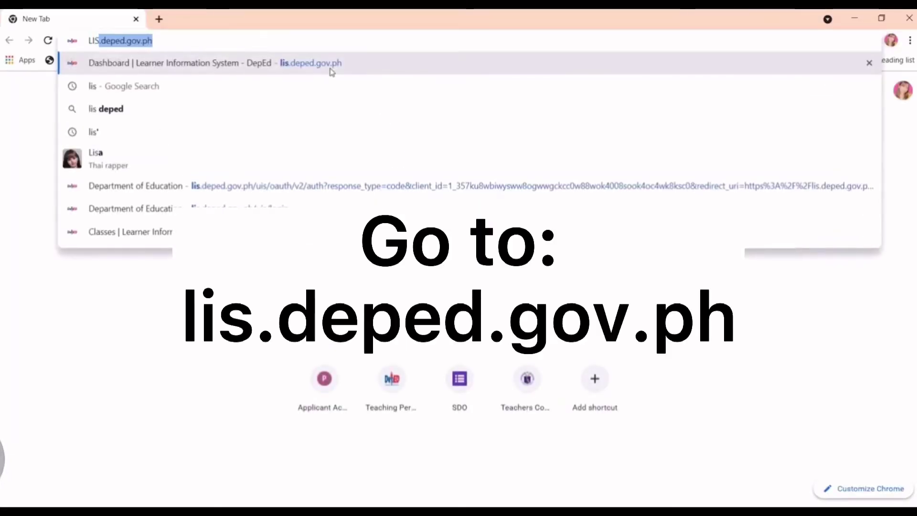
key(BackSpace)
key(BackSpace)
key(BackSpace)
key(BackSpace)
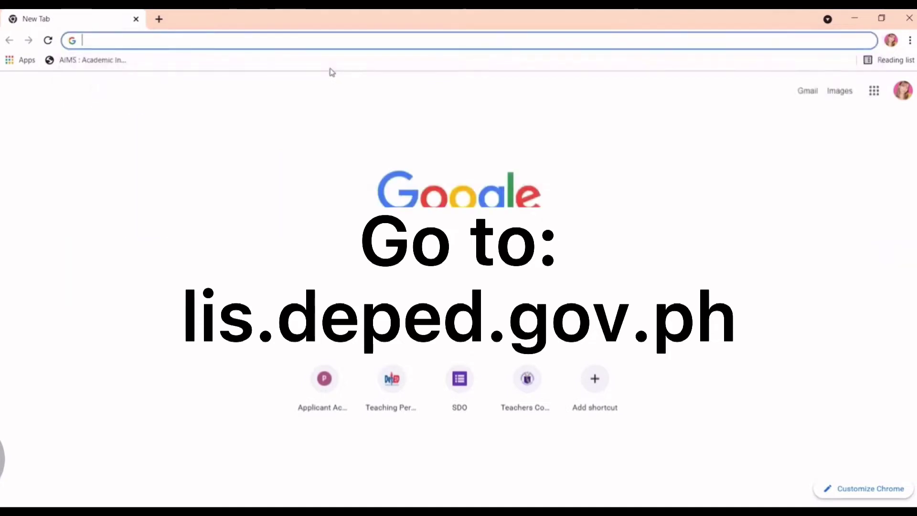
text(lis.deped.gov.ph)
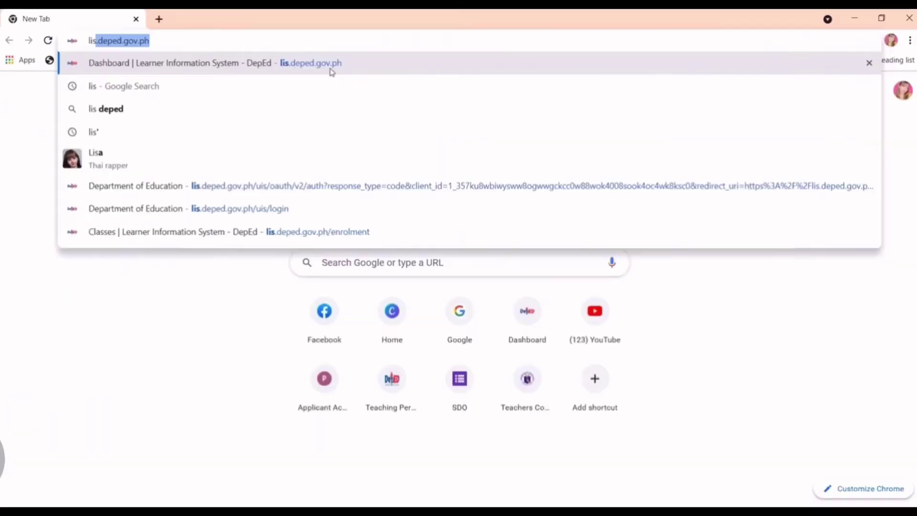
key(Return)
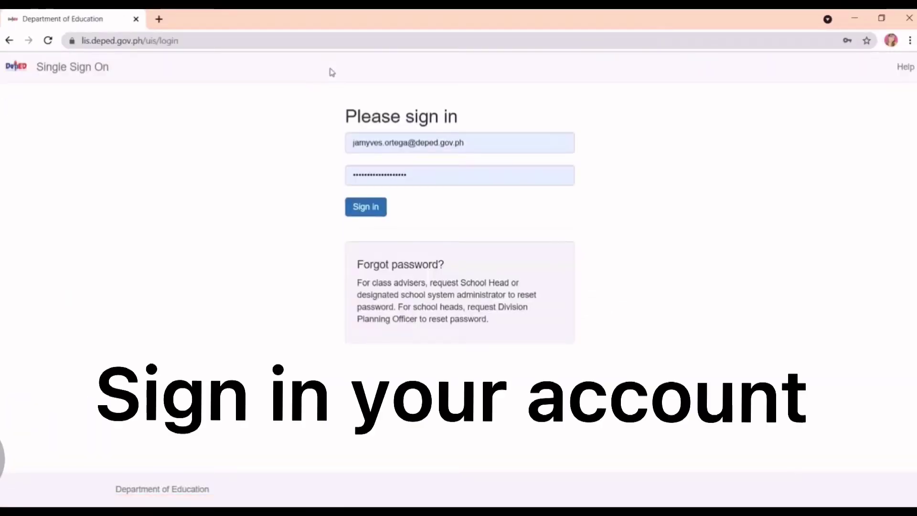
click(356, 210)
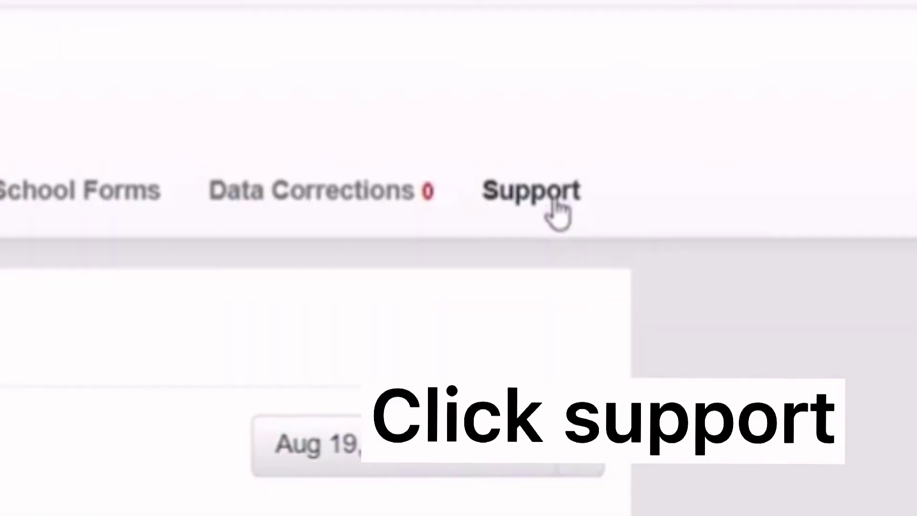
- Download MLESF-Summary-Matrix-Form-ELEMENTARY-V3.1.xlsx from the bulletin on the LIS support page
click(555, 201)
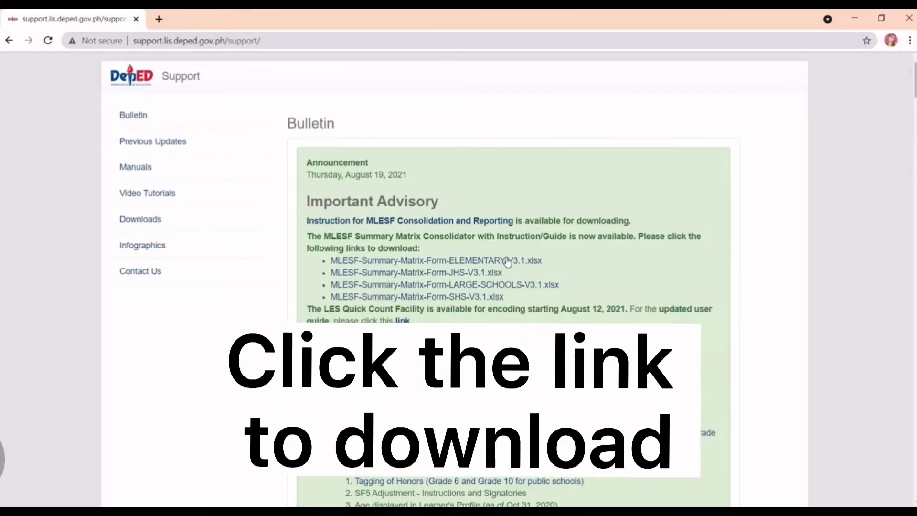
click(538, 262)
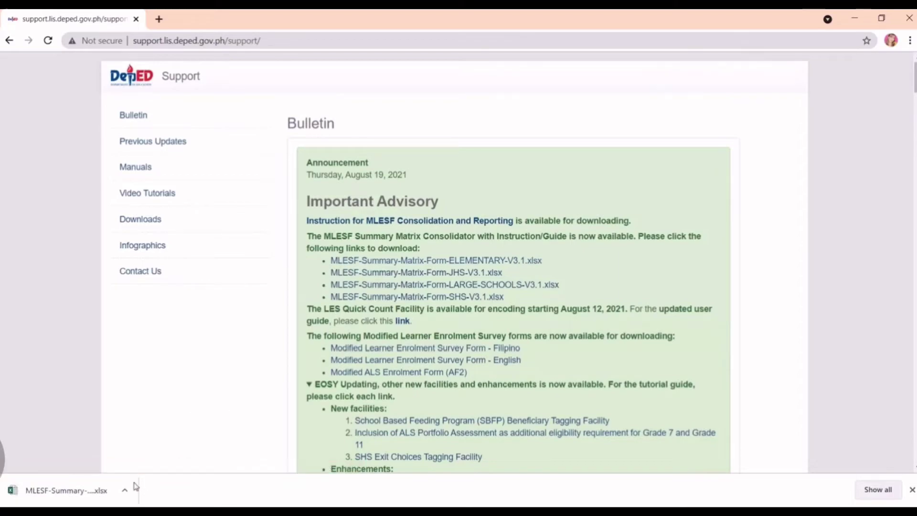
- Locate the downloaded MLESF file in its folder, and close the folder window
click(125, 490)
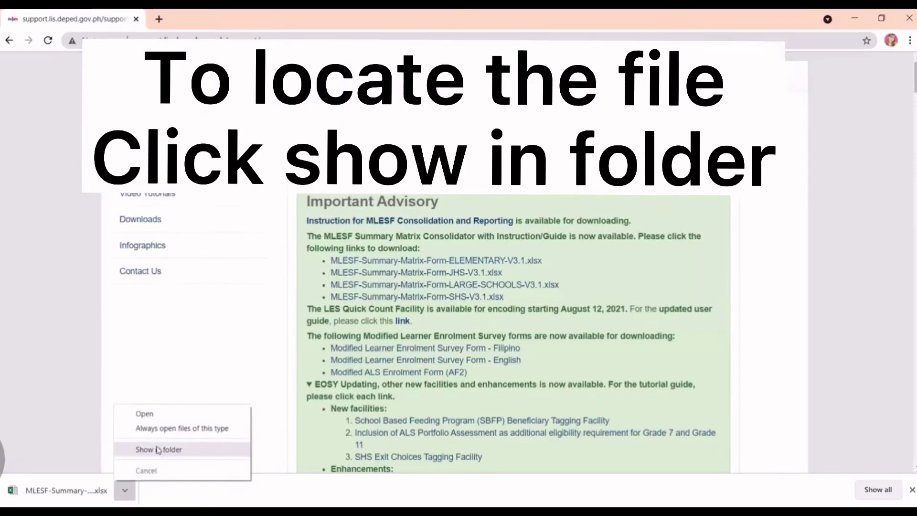
click(361, 385)
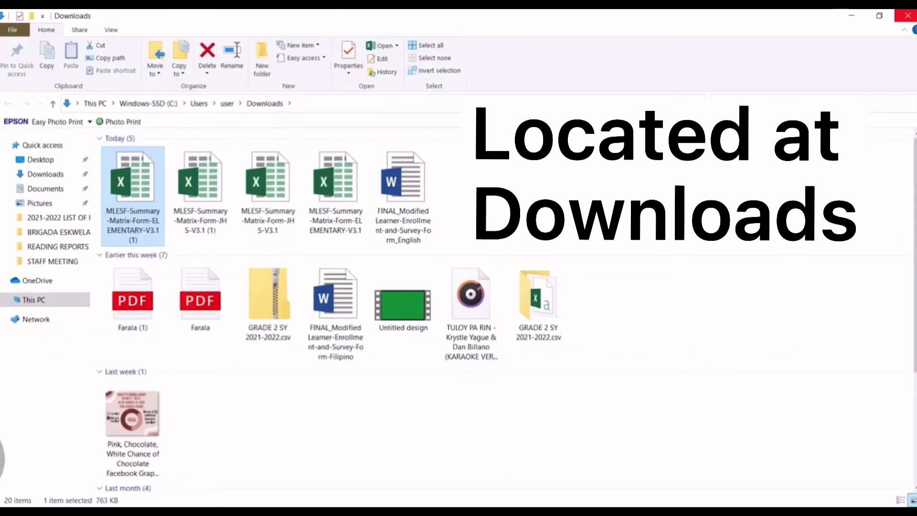
click(907, 15)
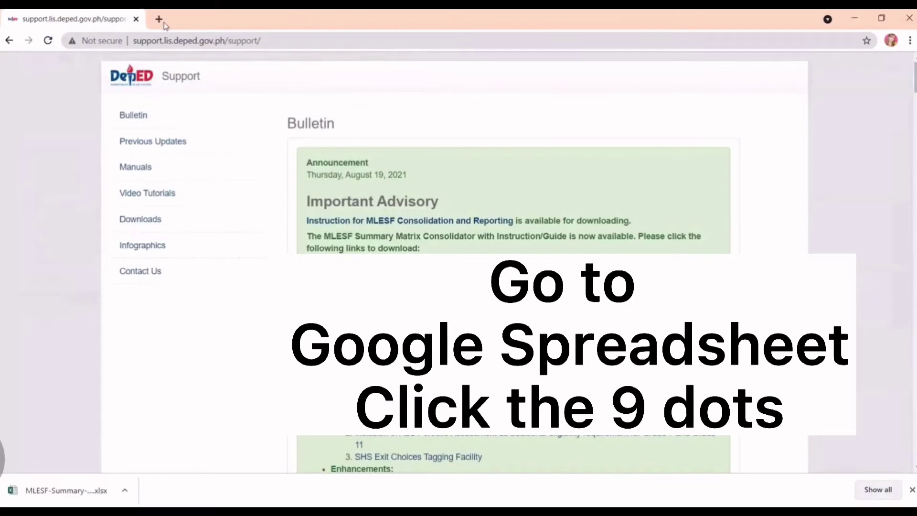
- Create a blank Google Sheets spreadsheet in a new browser tab
click(315, 19)
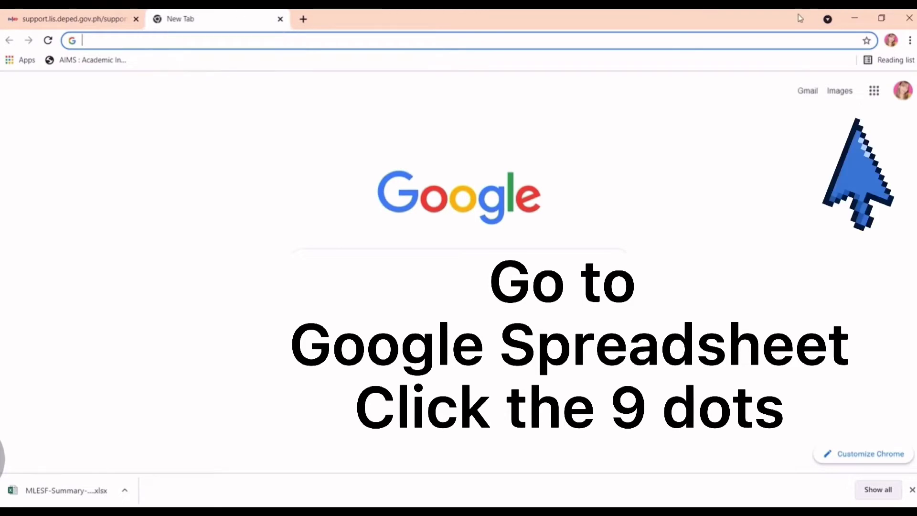
click(870, 93)
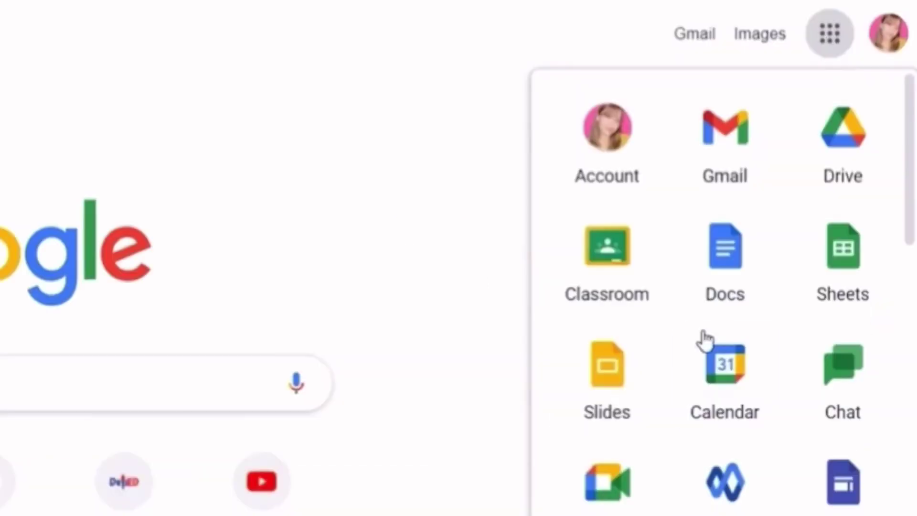
scroll(814, 238, down, 3)
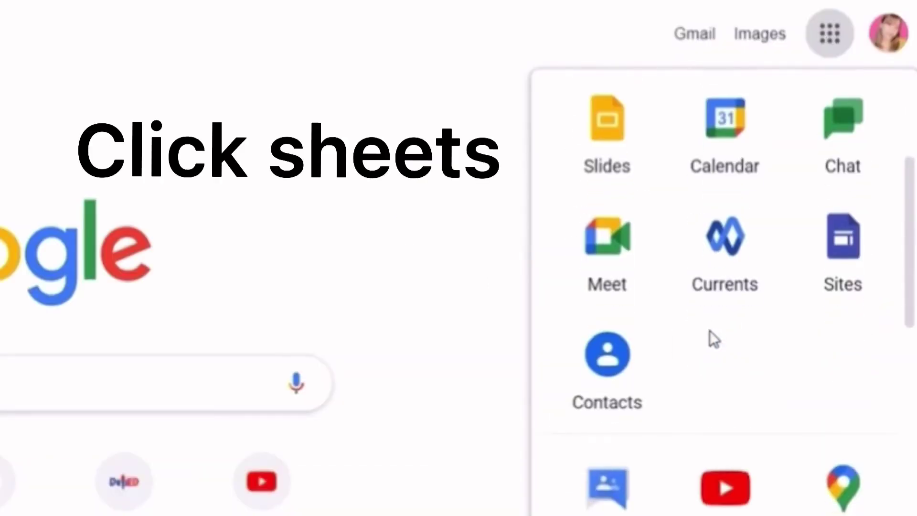
scroll(731, 328, up, 5)
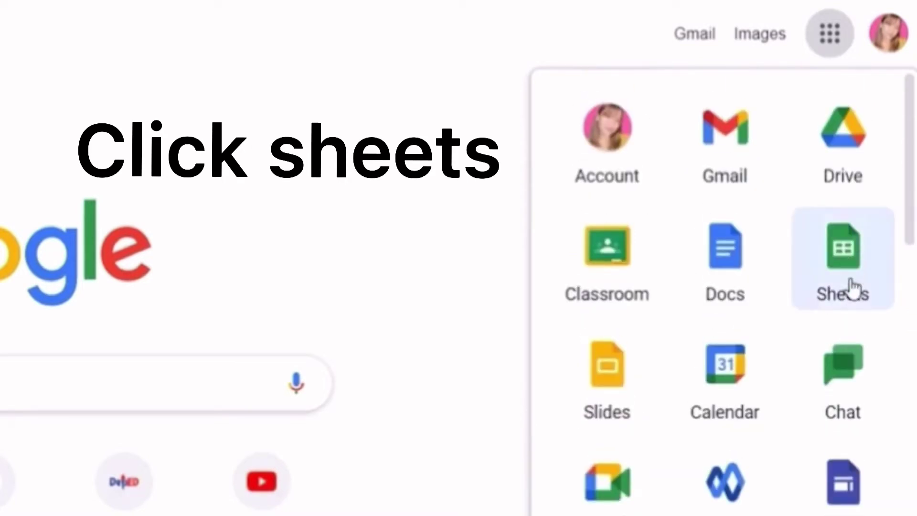
click(854, 288)
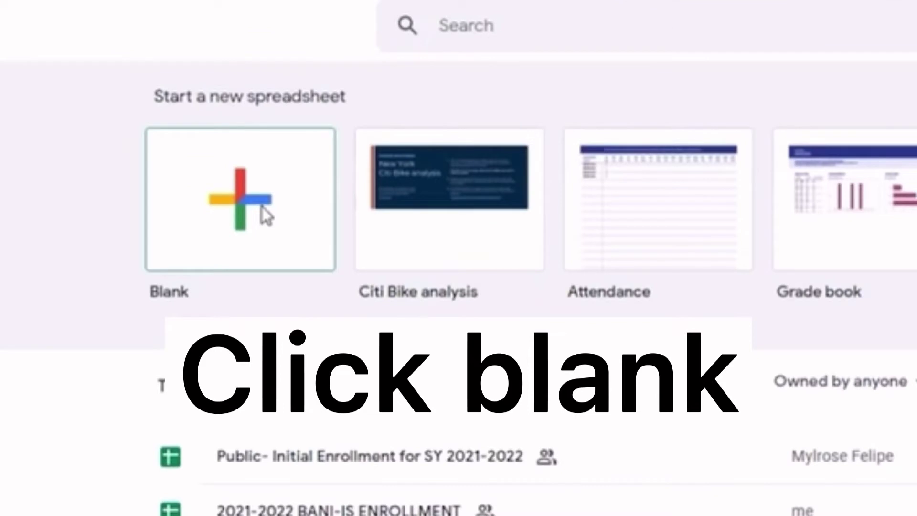
click(267, 218)
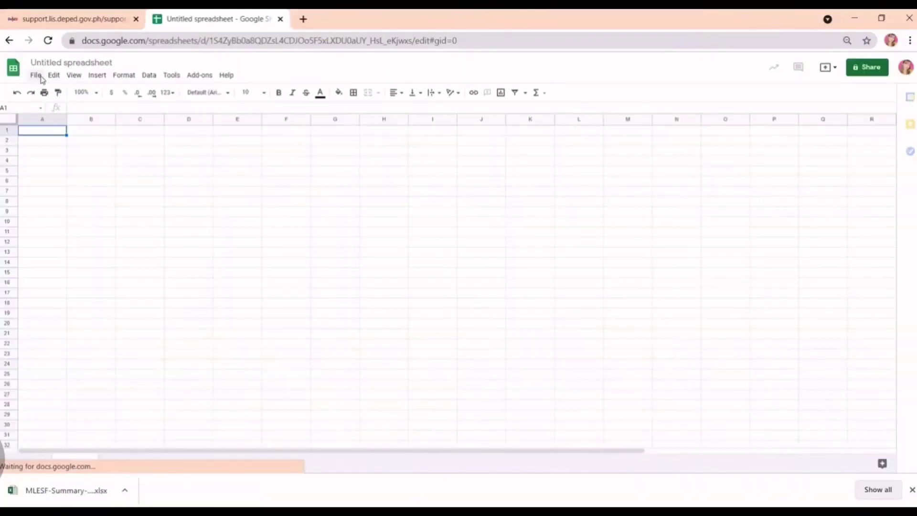
- Import MLESF-Summary-Matrix-Form-ELEMENTARY-V3.1 (1).xlsx from the Downloads folder, replacing the blank spreadsheet
click(165, 165)
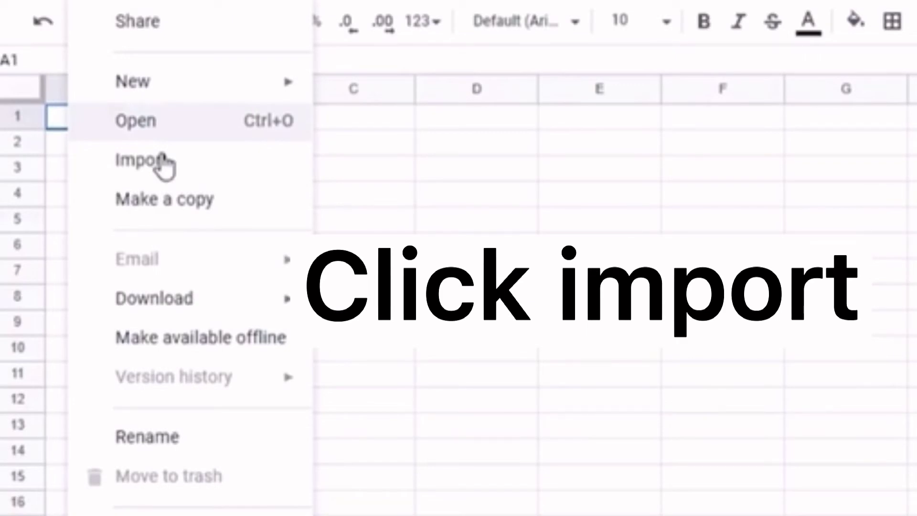
click(162, 163)
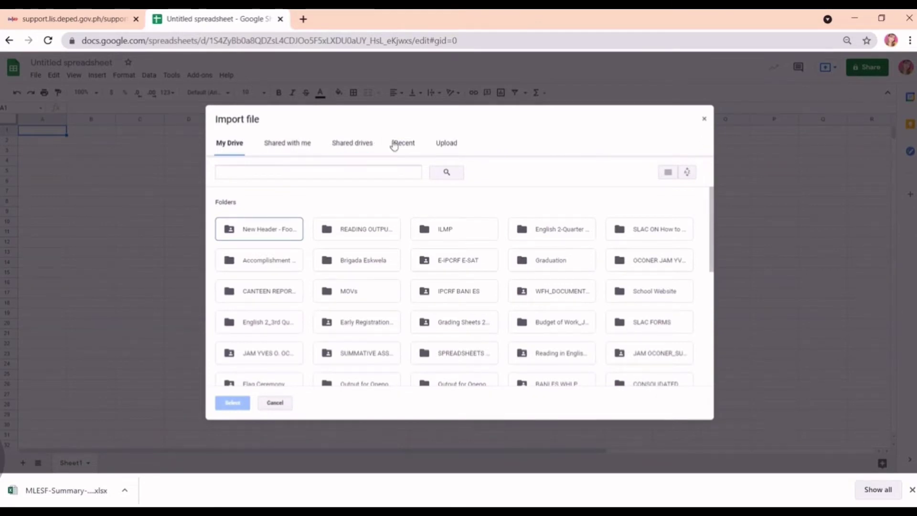
click(453, 149)
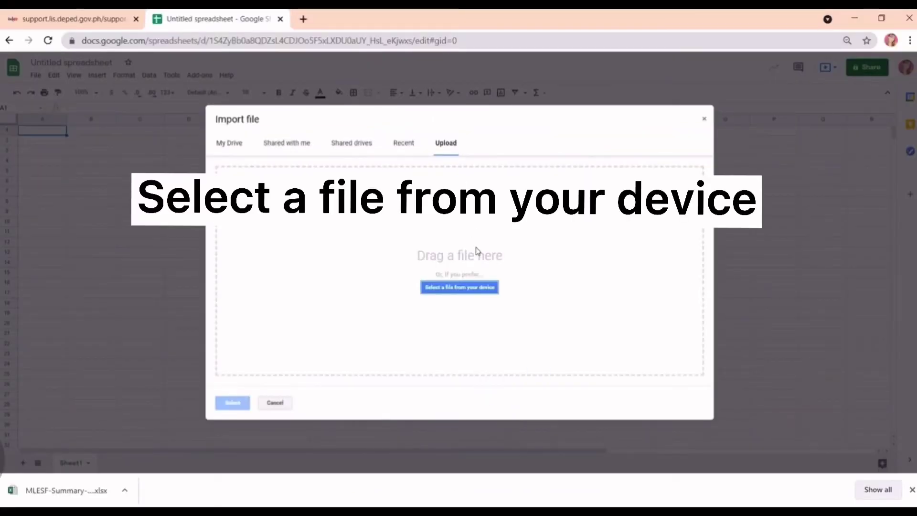
click(478, 288)
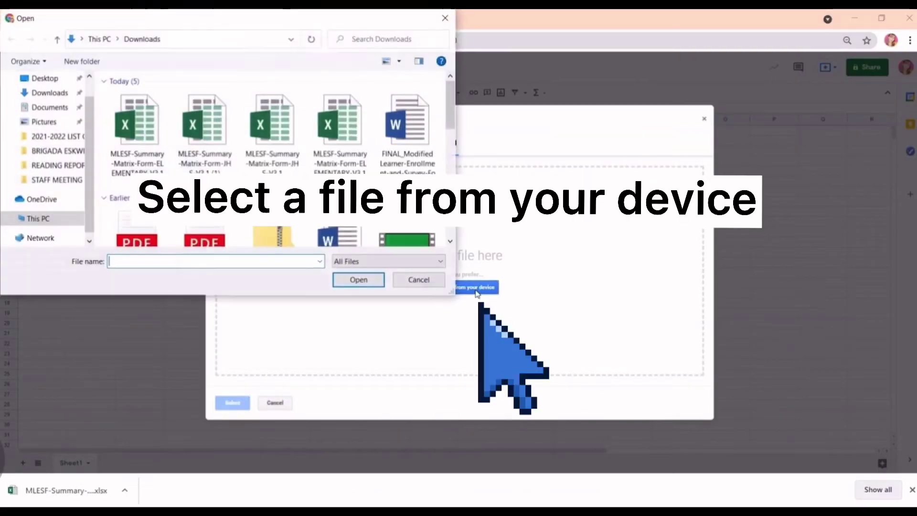
click(59, 94)
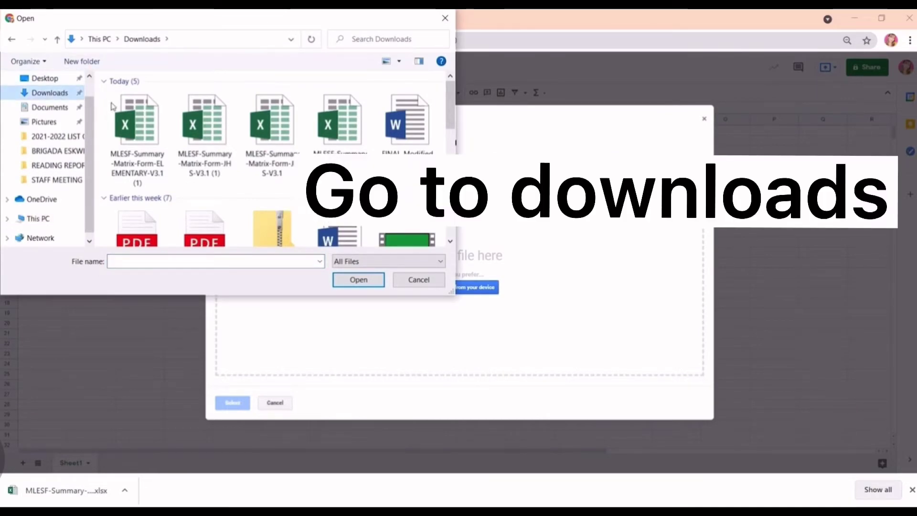
click(158, 160)
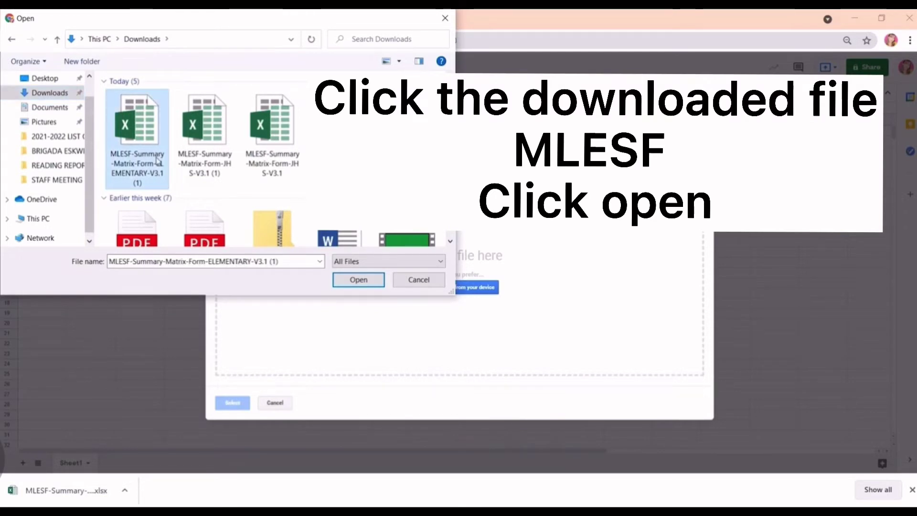
click(359, 280)
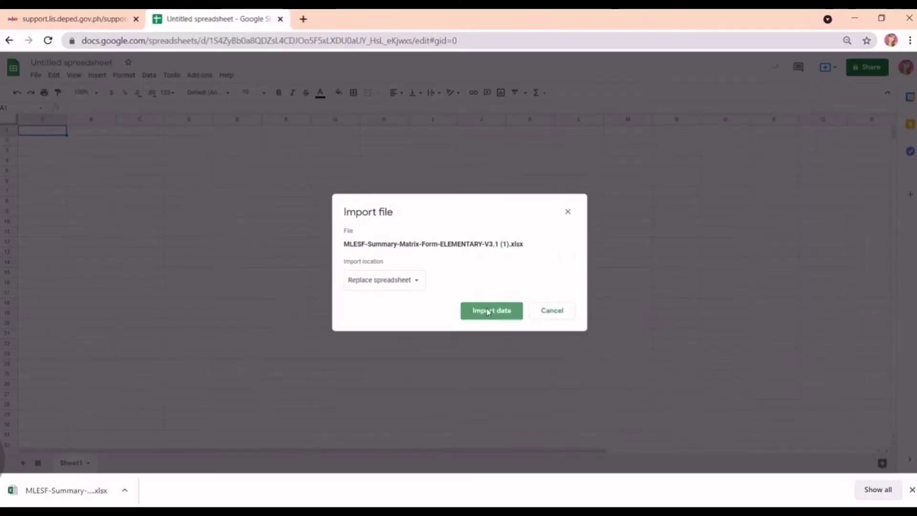
click(537, 405)
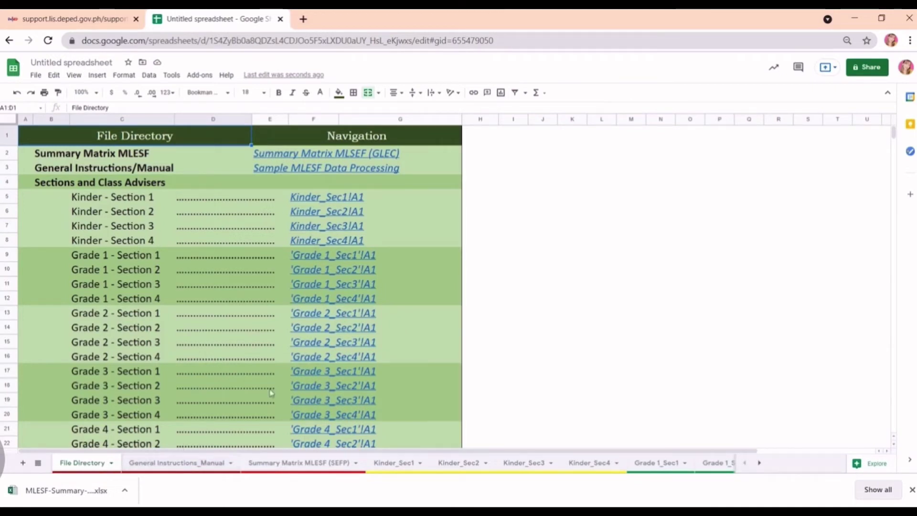
- Check the Kinder_Sec1 link in the File Directory, and read the General Instructions_Manual sheet with the dialect set to Filipino
click(337, 202)
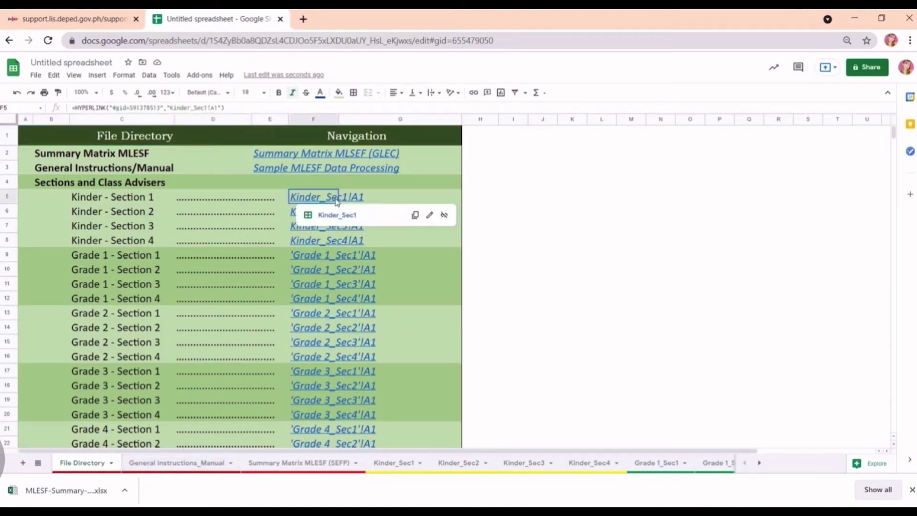
click(186, 463)
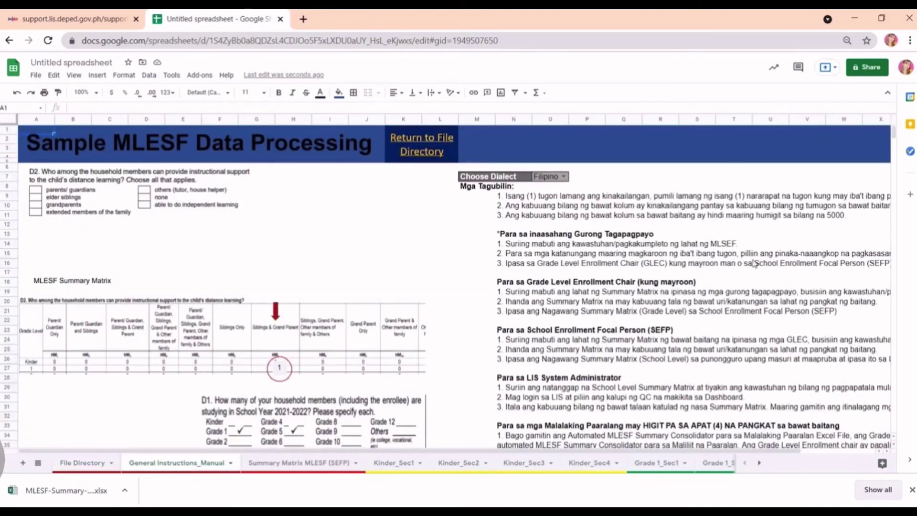
click(563, 176)
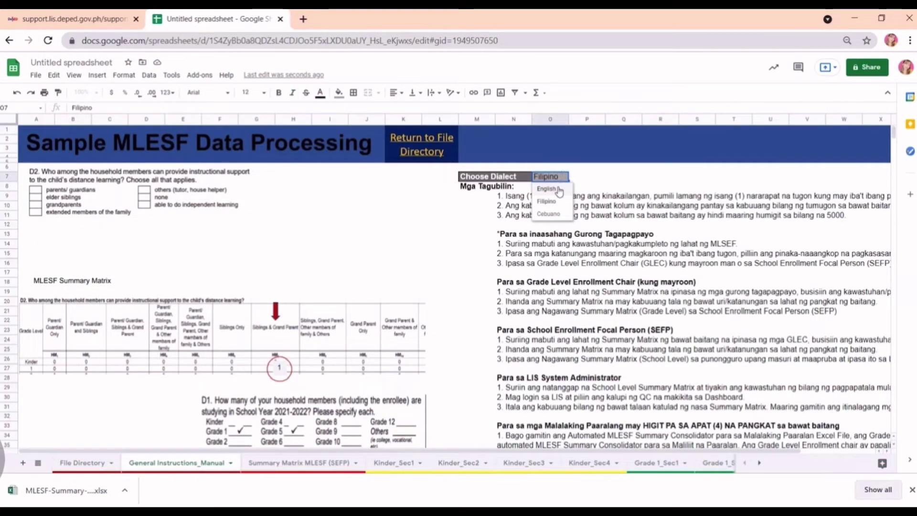
click(553, 201)
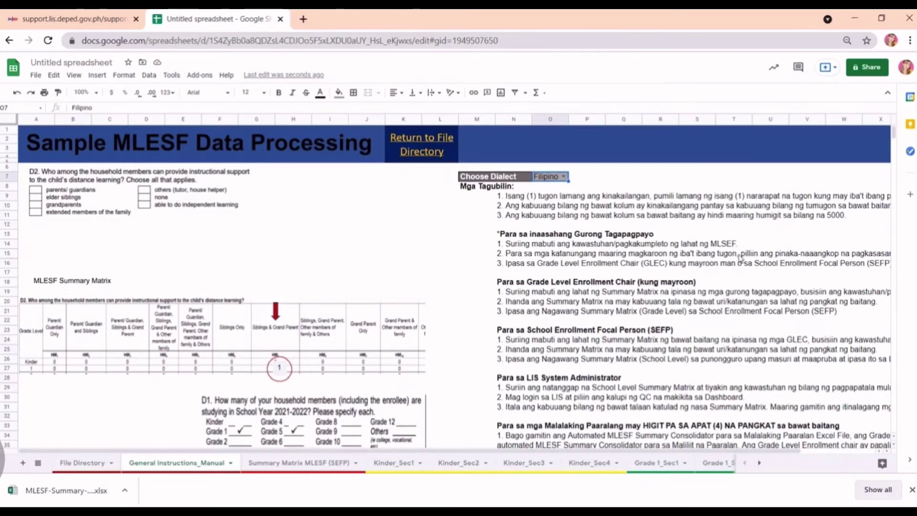
scroll(739, 258, down, 5)
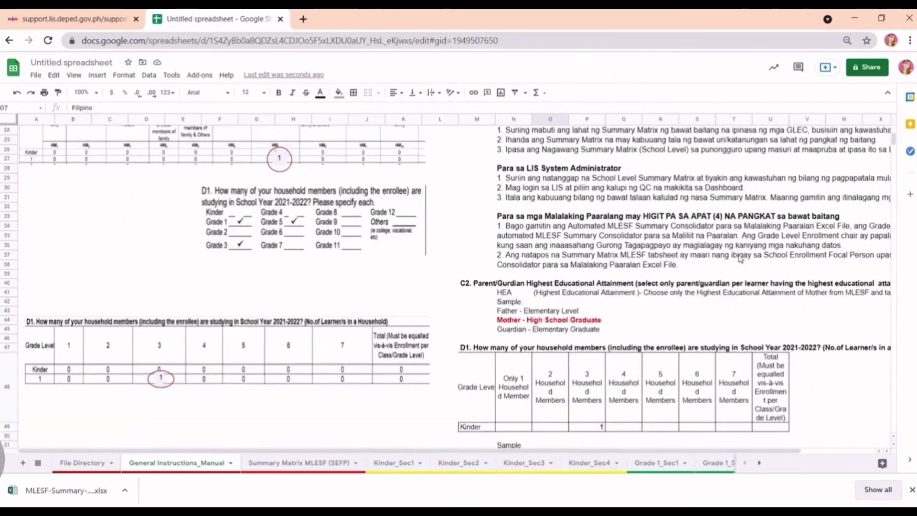
scroll(739, 258, down, 5)
scroll(740, 259, up, 10)
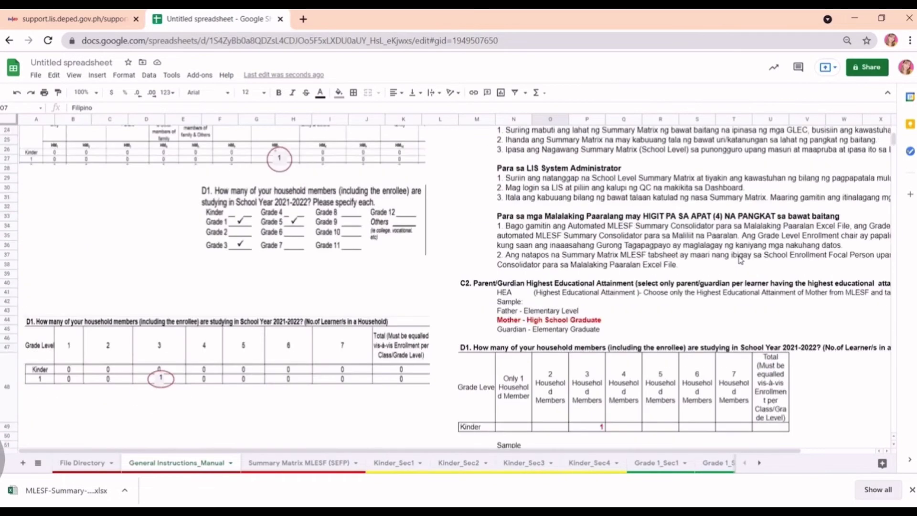
- Look over the Summary Matrix MLESF (SEFP) sheet and the Kinder_Sec1 and Kinder_Sec2 class adviser sheets
click(281, 463)
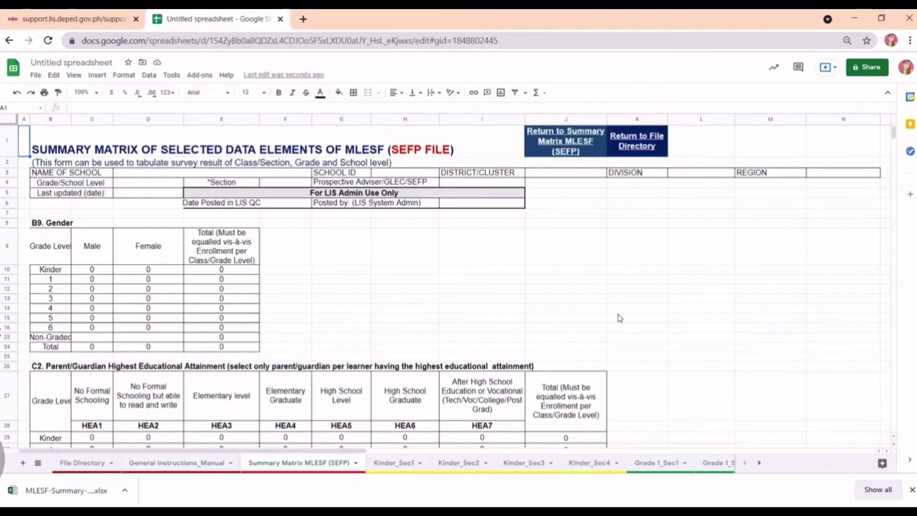
scroll(621, 317, down, 2)
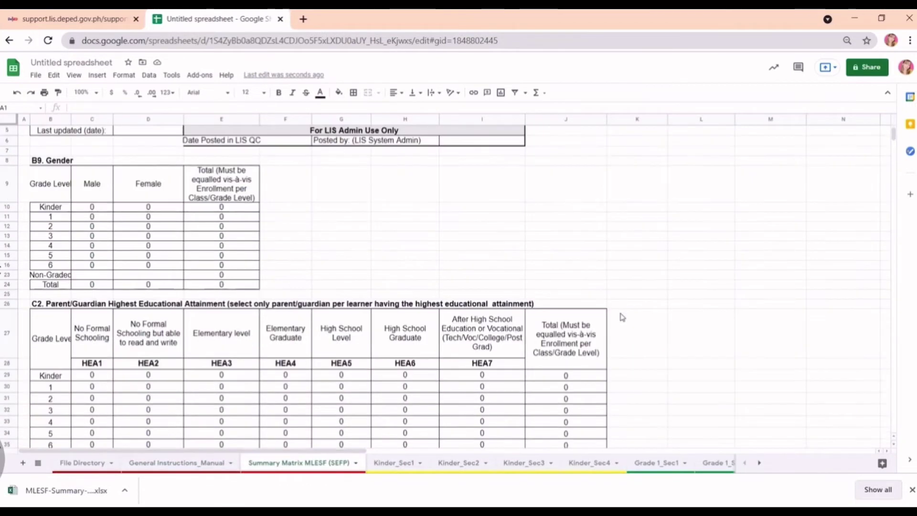
scroll(533, 361, up, 2)
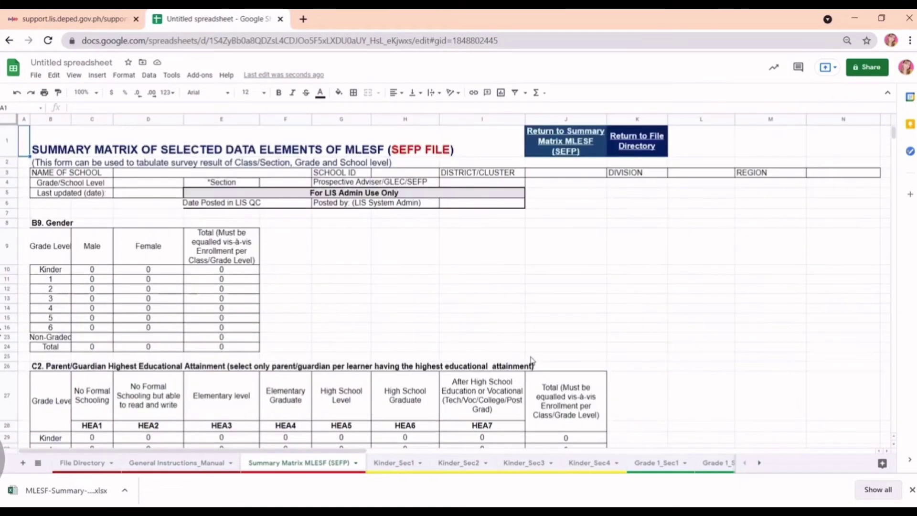
click(396, 463)
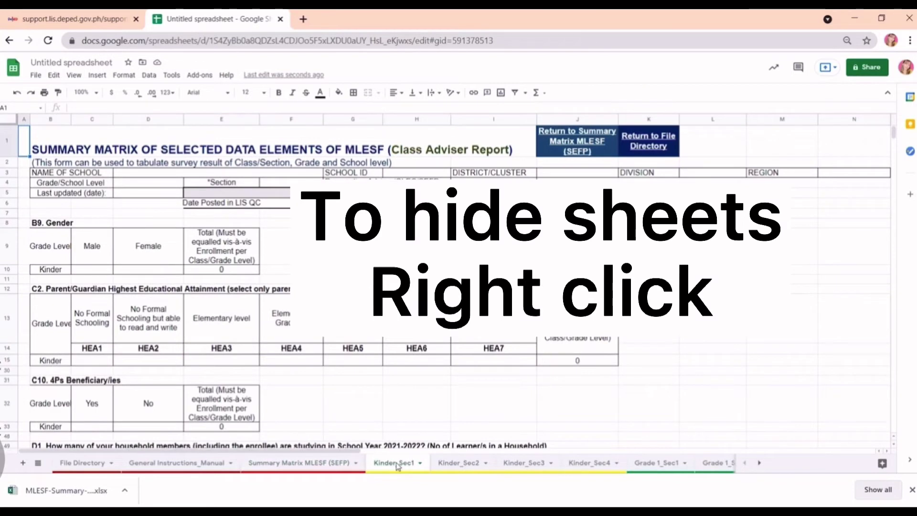
click(527, 463)
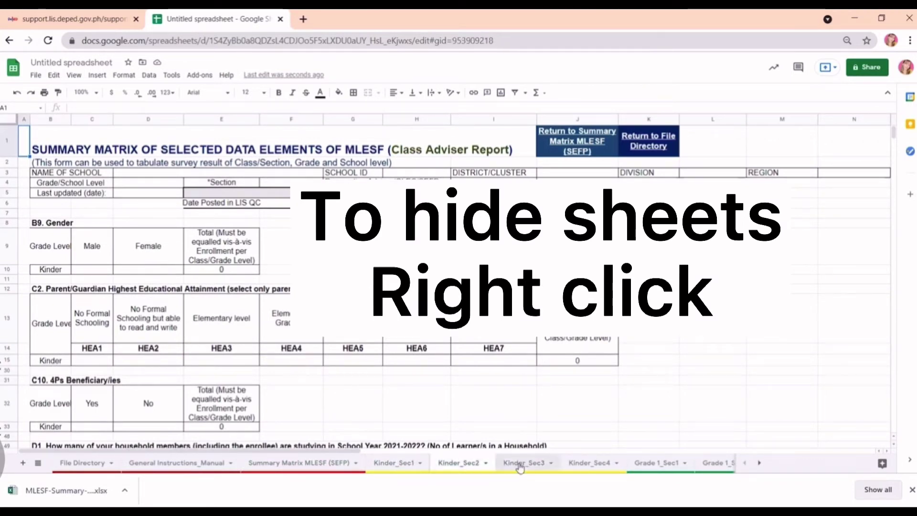
- Hide the unused Kinder_Sec3 and Kinder_Sec4 sheets
right_click(519, 463)
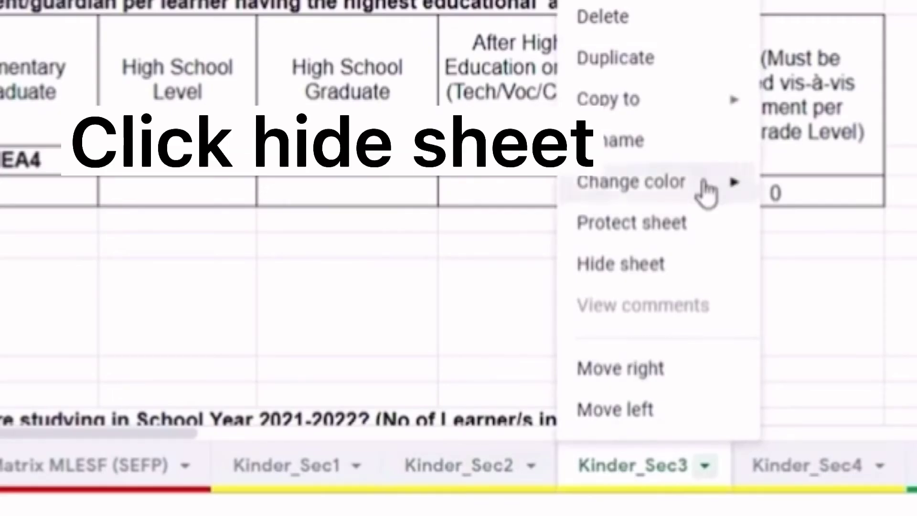
click(664, 264)
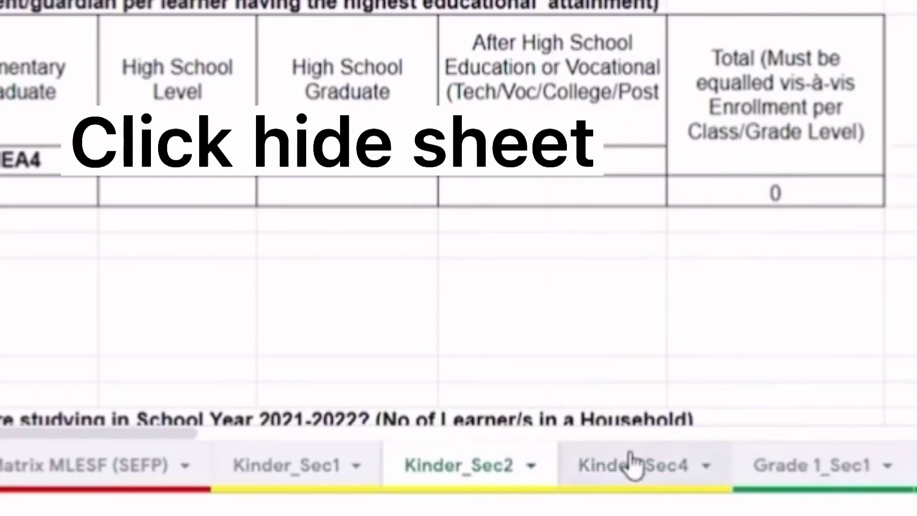
right_click(617, 470)
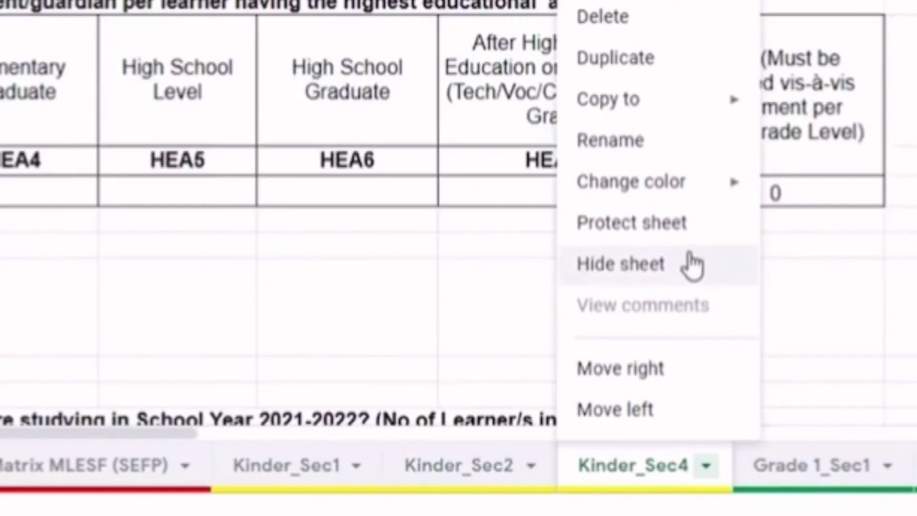
click(688, 263)
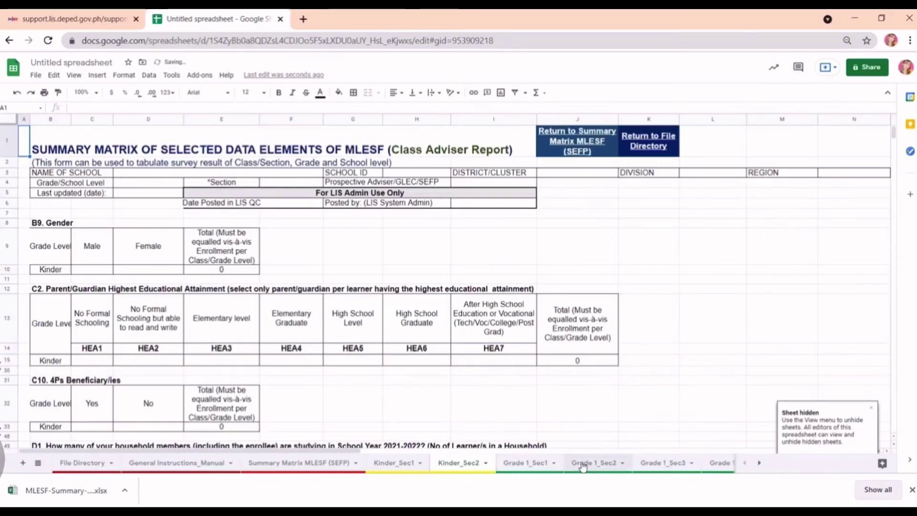
- Enter 13 male and 21 female learners in the B9 Gender table of the Grade 2_Sec1 sheet
click(758, 462)
click(759, 462)
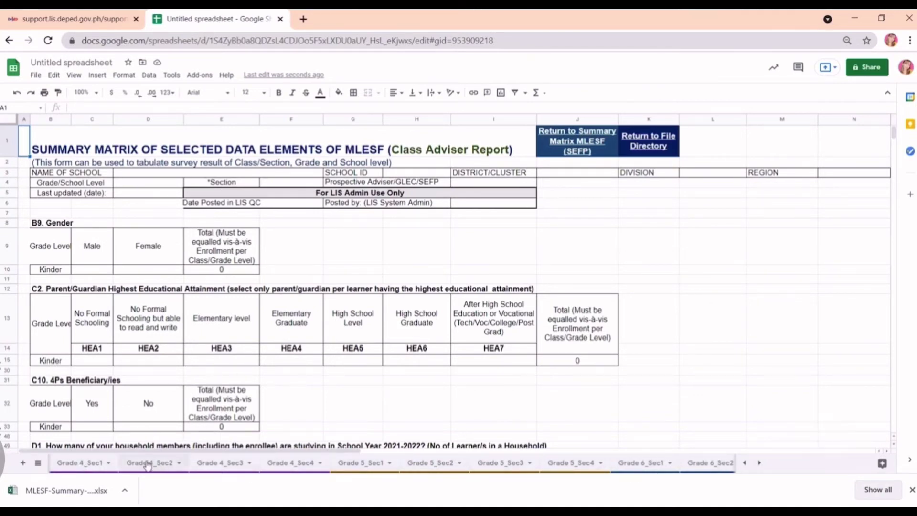
click(744, 462)
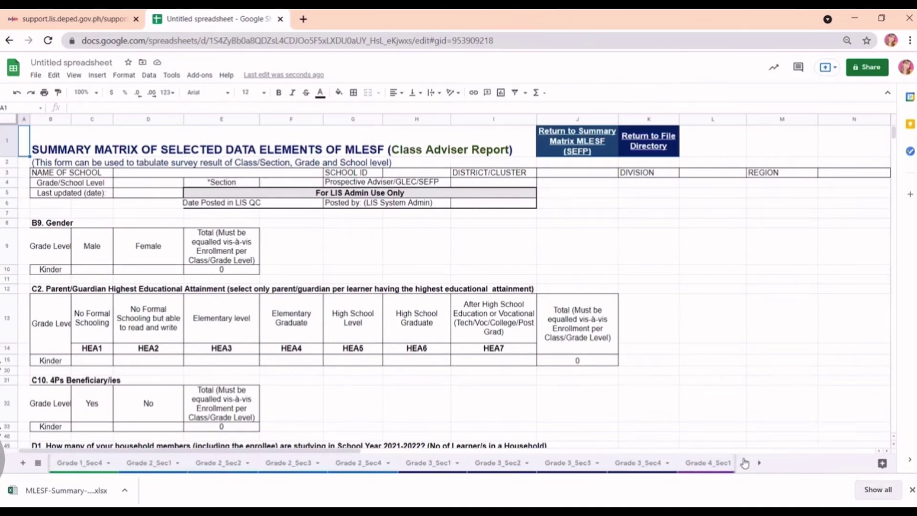
click(151, 463)
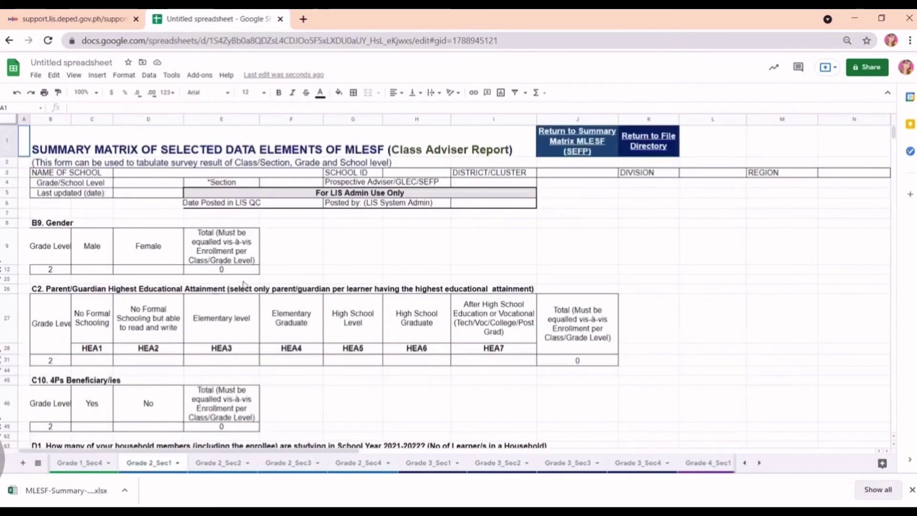
click(105, 273)
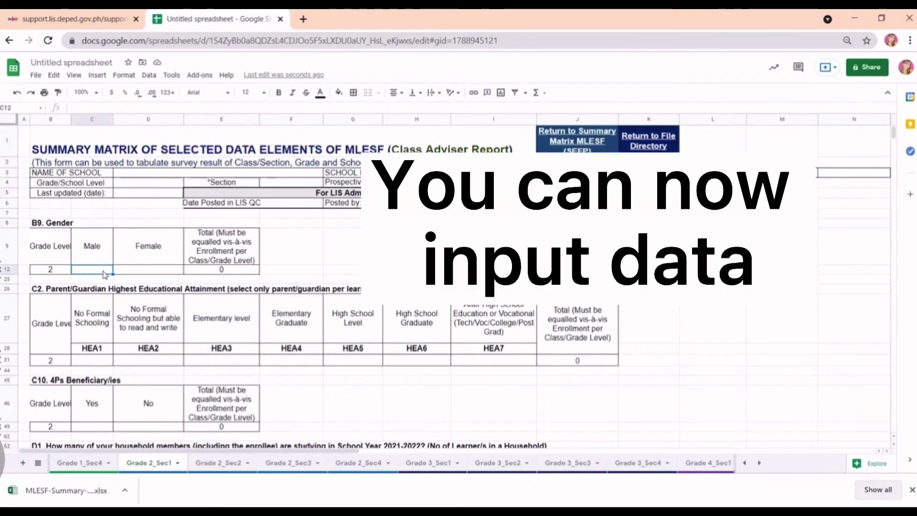
text(13)
key(Tab)
text(21)
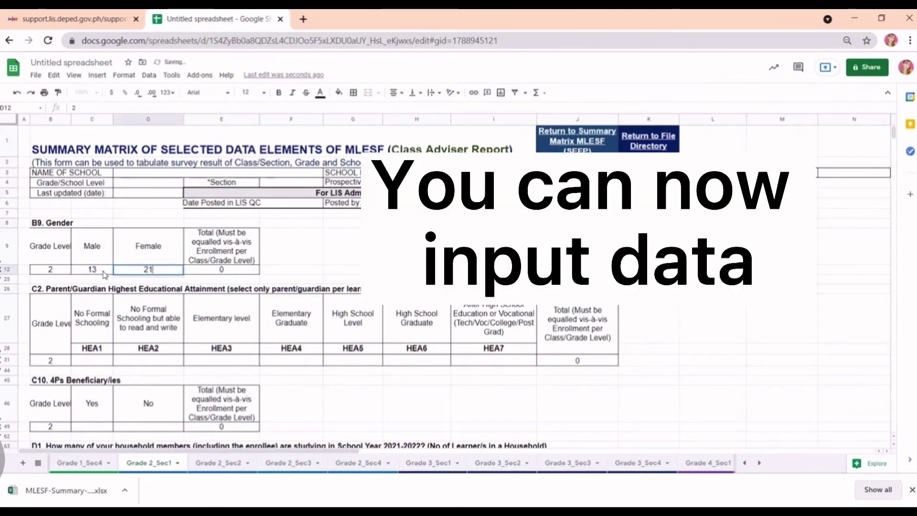
key(Tab)
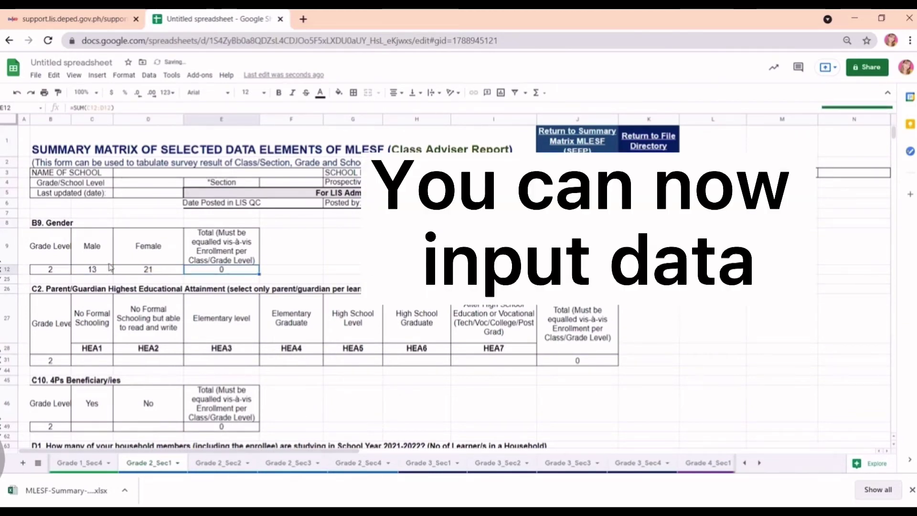
- Check the Grade 2 gender figures in the Summary Matrix MLESF (SEFP) sheet
click(351, 314)
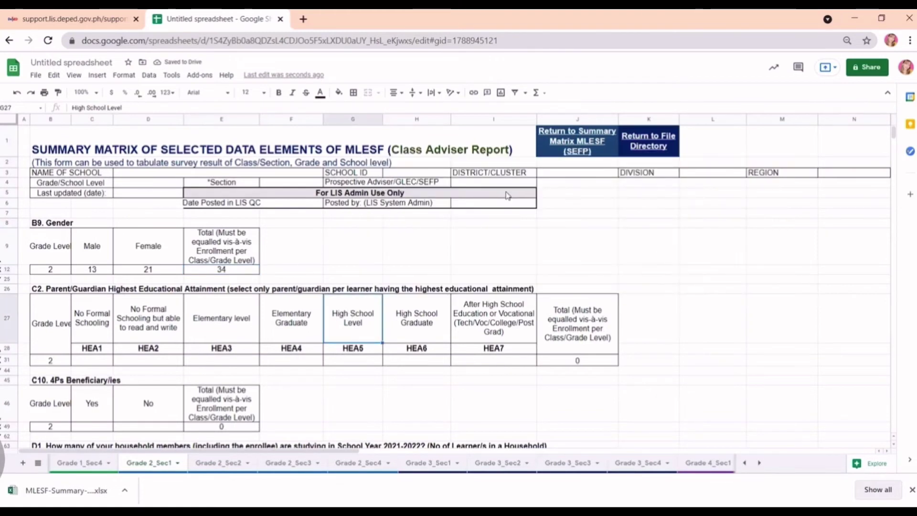
click(583, 150)
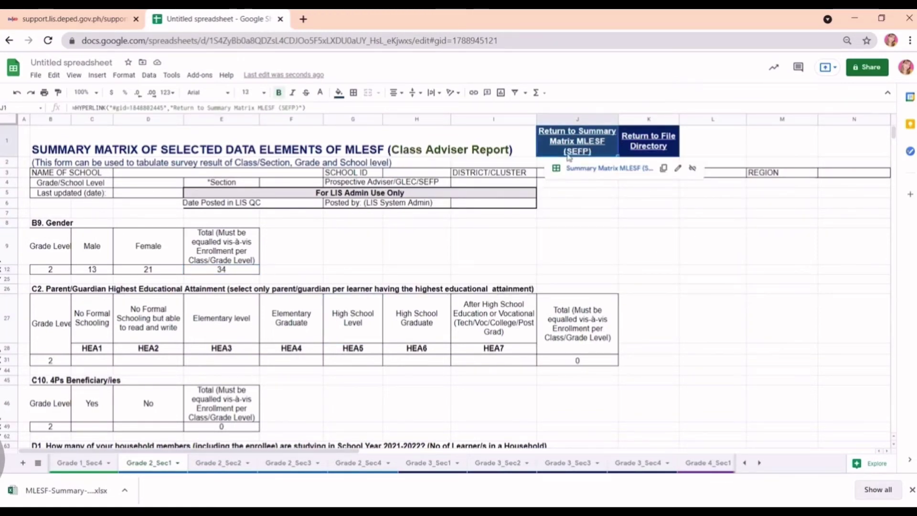
click(745, 464)
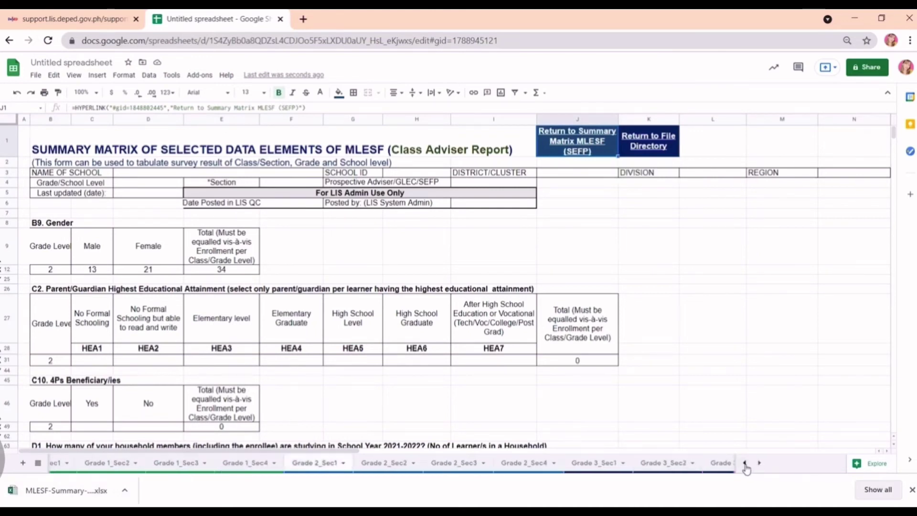
click(745, 463)
click(285, 464)
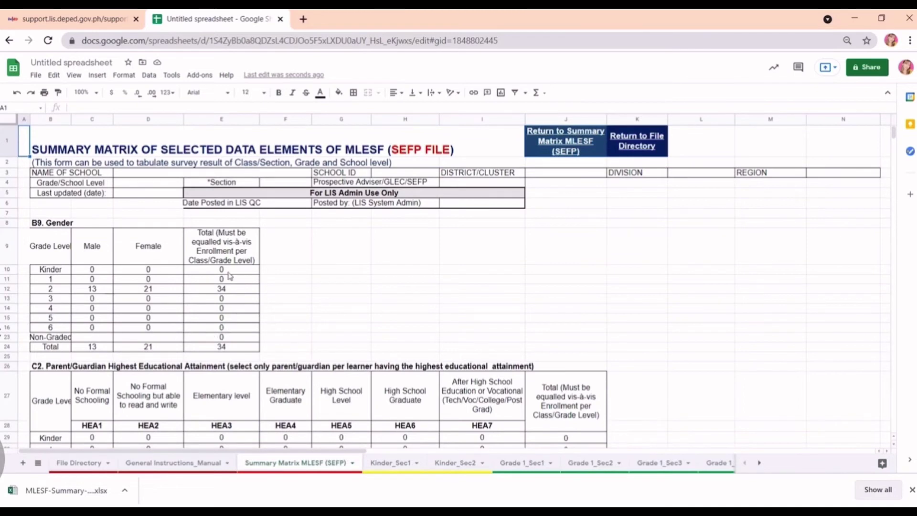
- Rename the spreadsheet as ELEM MLESF
click(82, 63)
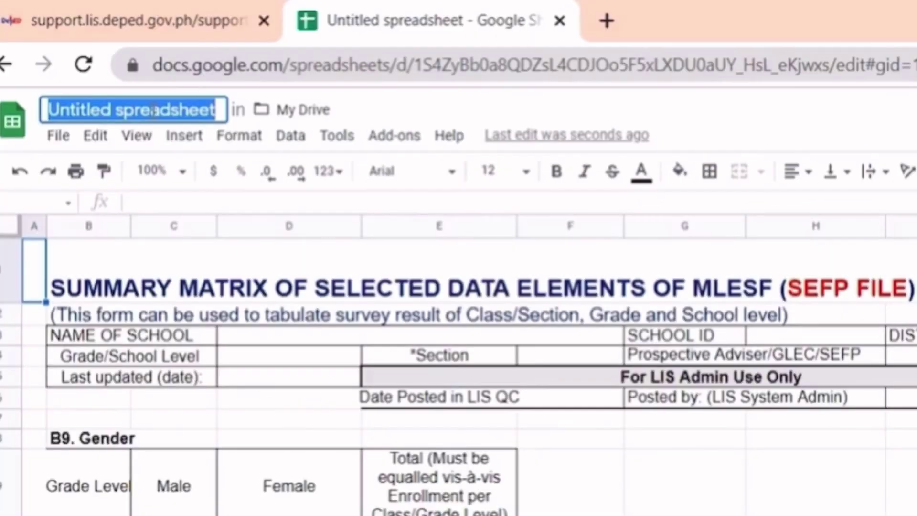
text(ole)
key(BackSpace)
key(BackSpace)
key(BackSpace)
text(e)
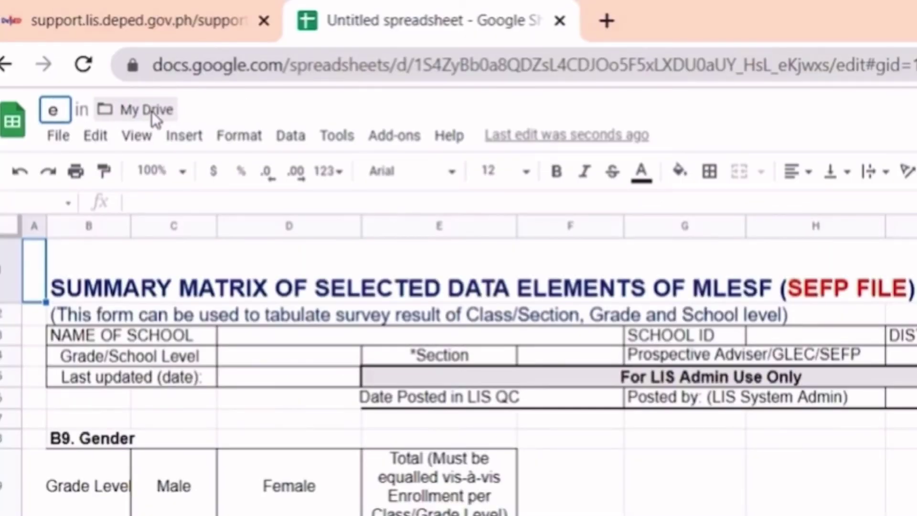
key(BackSpace)
text(ELEM)
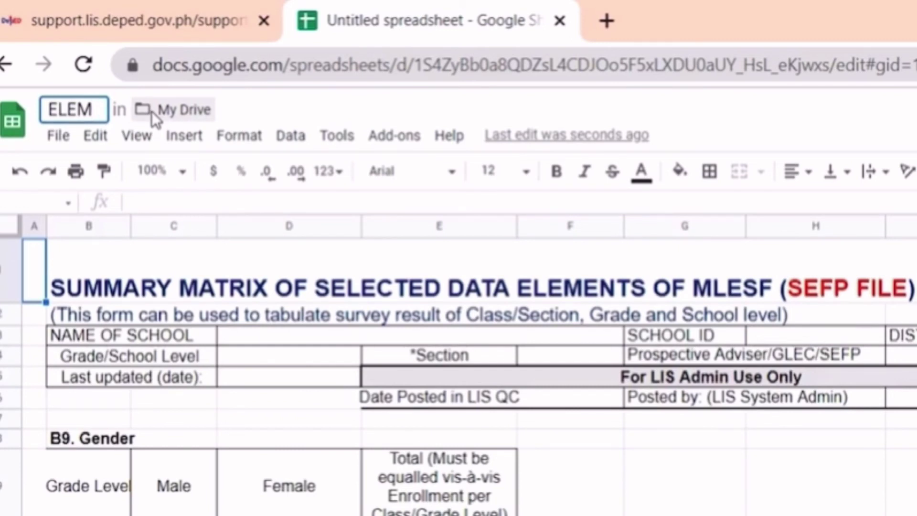
text( MLESF)
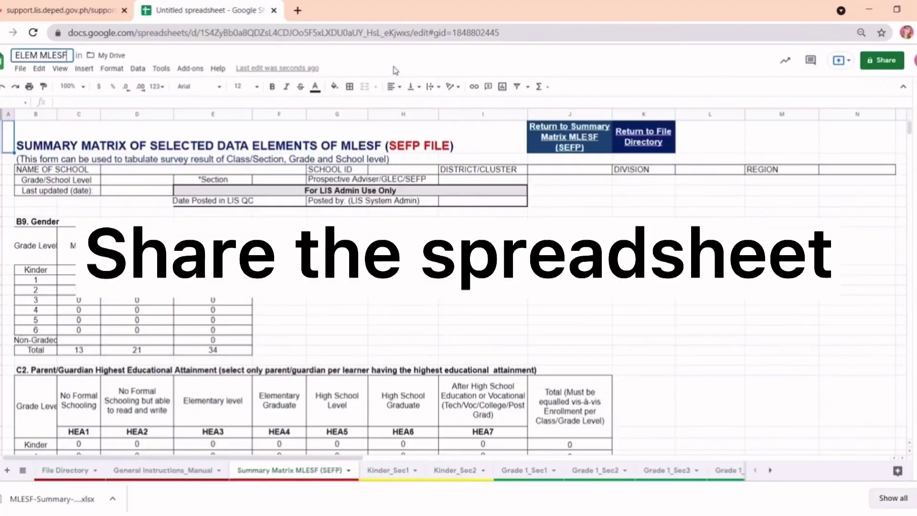
- Share the spreadsheet by link with the Department of Education group, with the Editor role
click(800, 139)
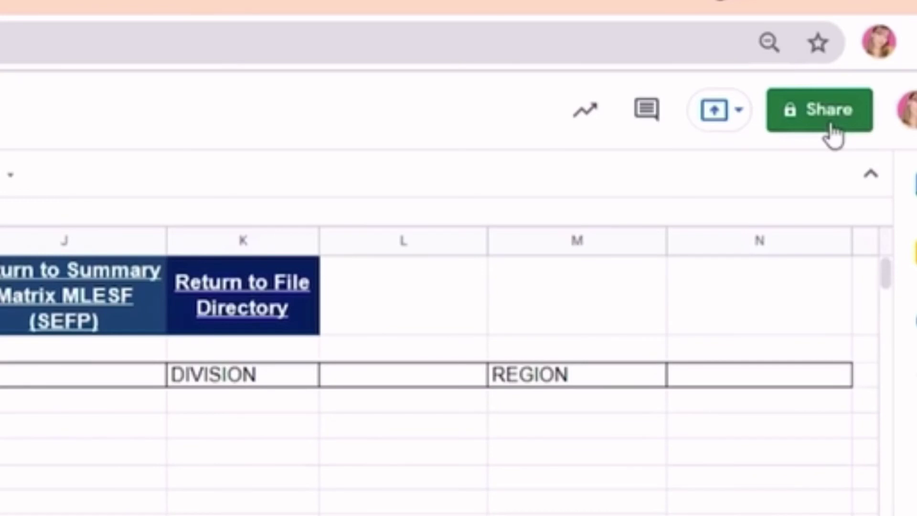
click(830, 127)
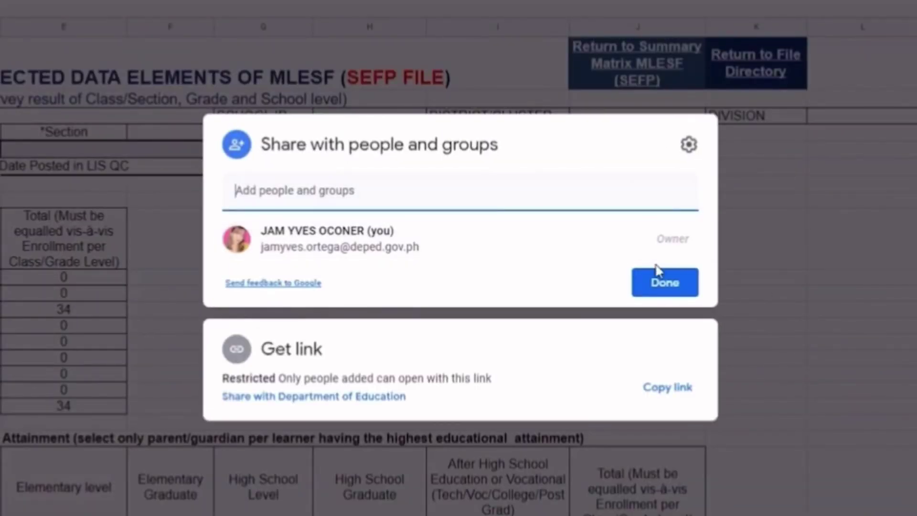
click(338, 396)
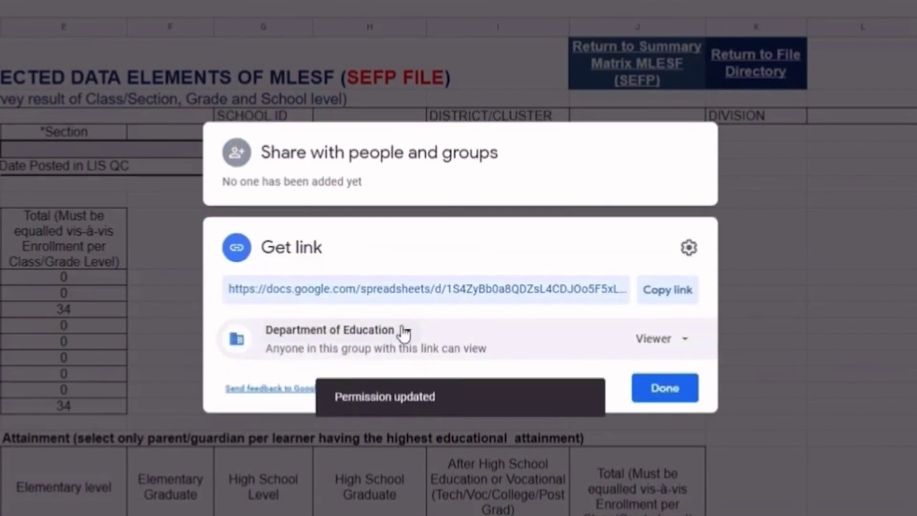
click(666, 345)
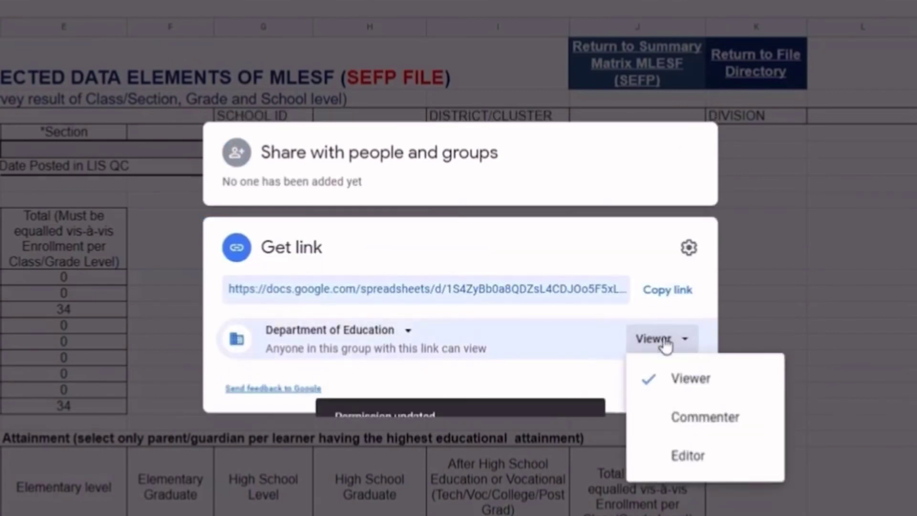
click(686, 452)
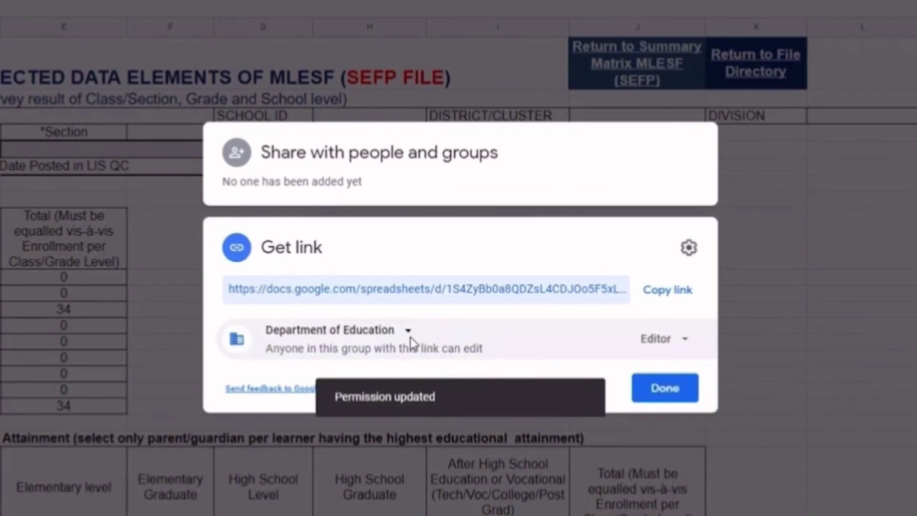
- Check the link's audience options, keep Department of Education, and copy the sharing link before closing the sharing settings
click(405, 338)
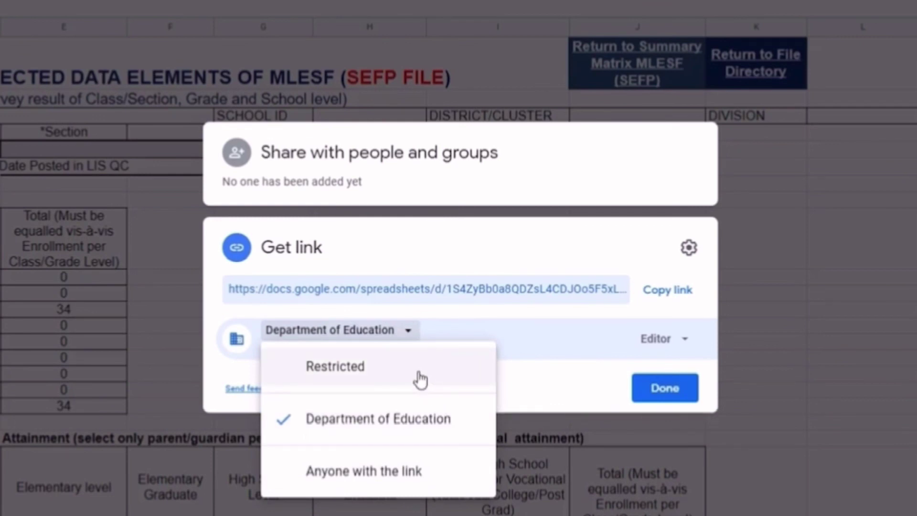
click(544, 340)
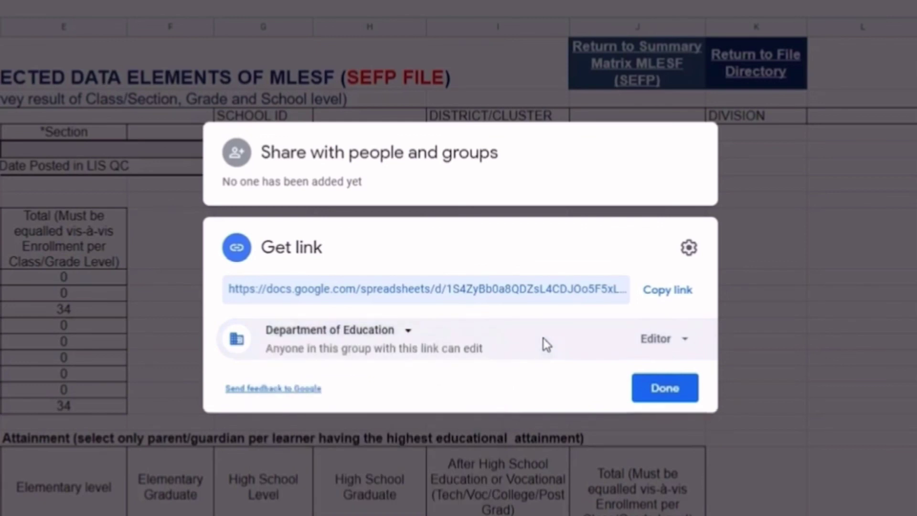
click(672, 300)
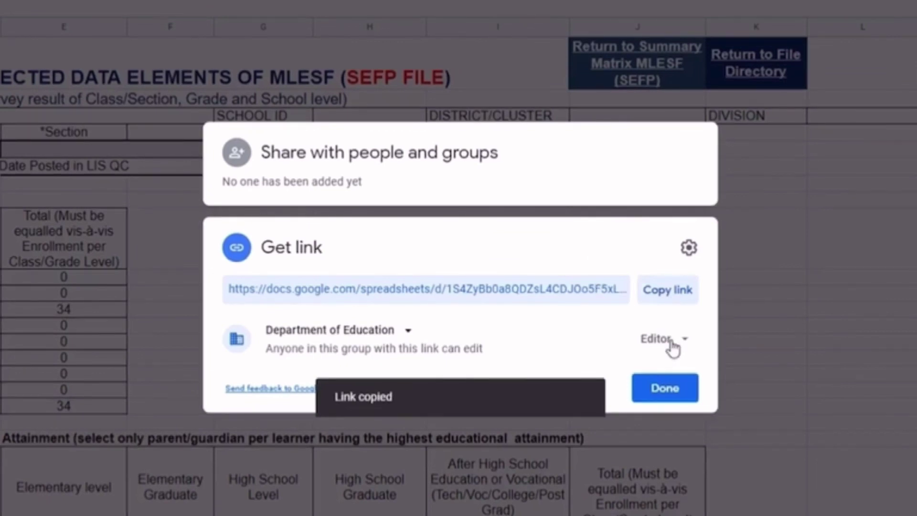
click(668, 389)
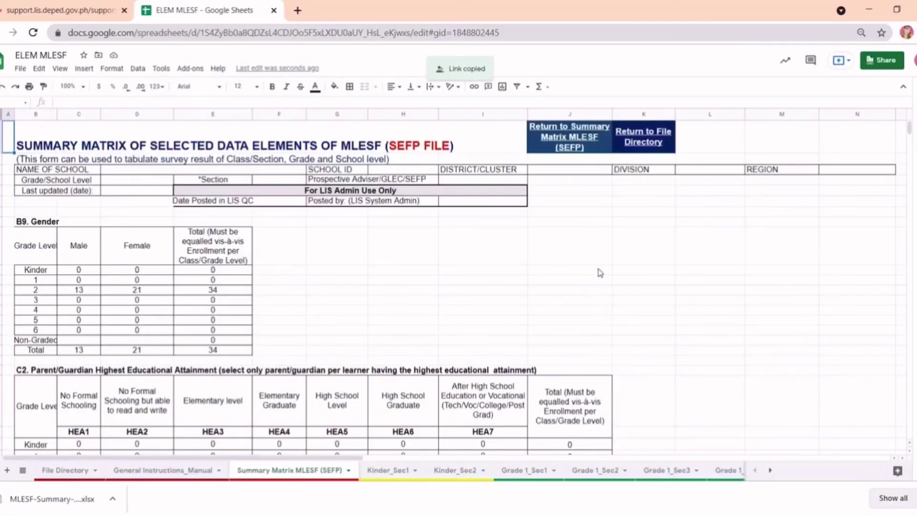